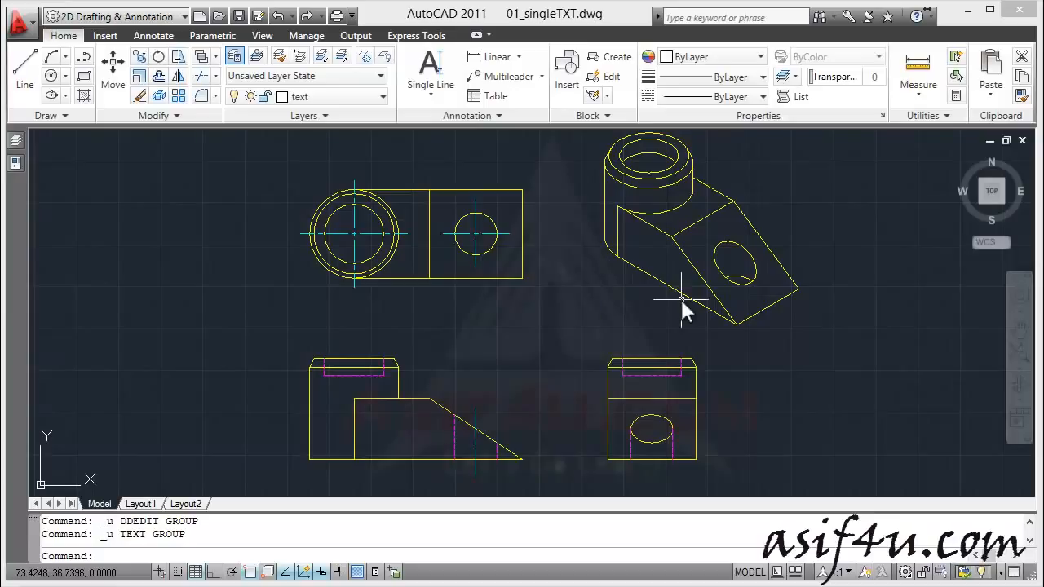
Add the single-line text "Top View" just below the top view, with height 0.5 and rotation angle 0.
click(438, 81)
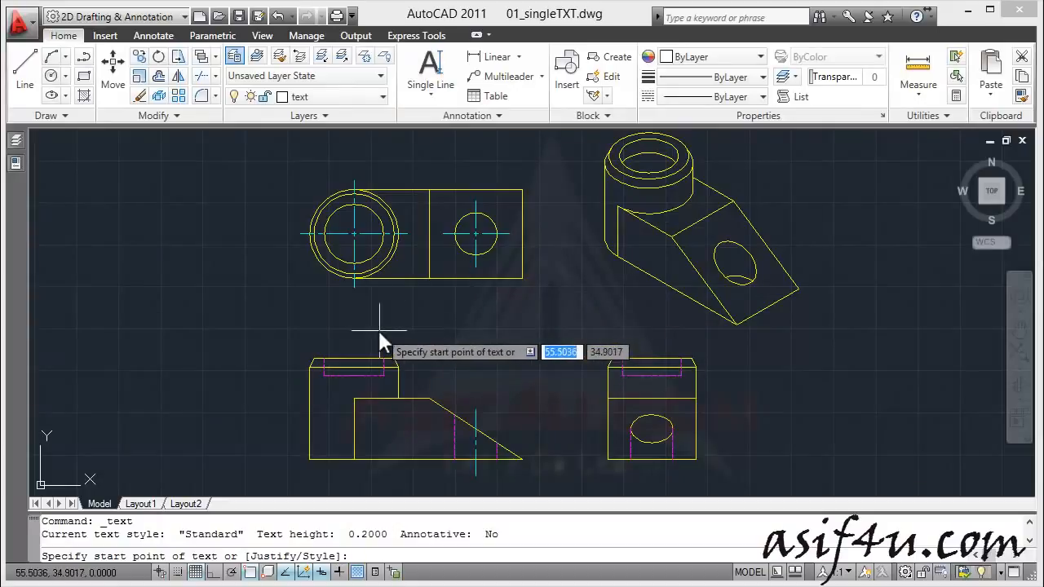
click(406, 295)
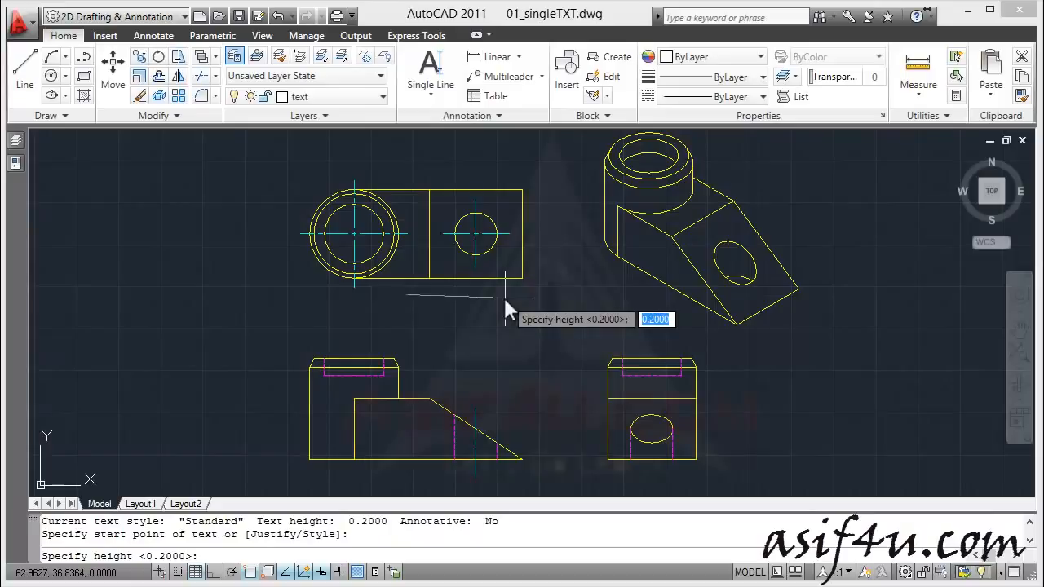
text(0.5)
key(Return)
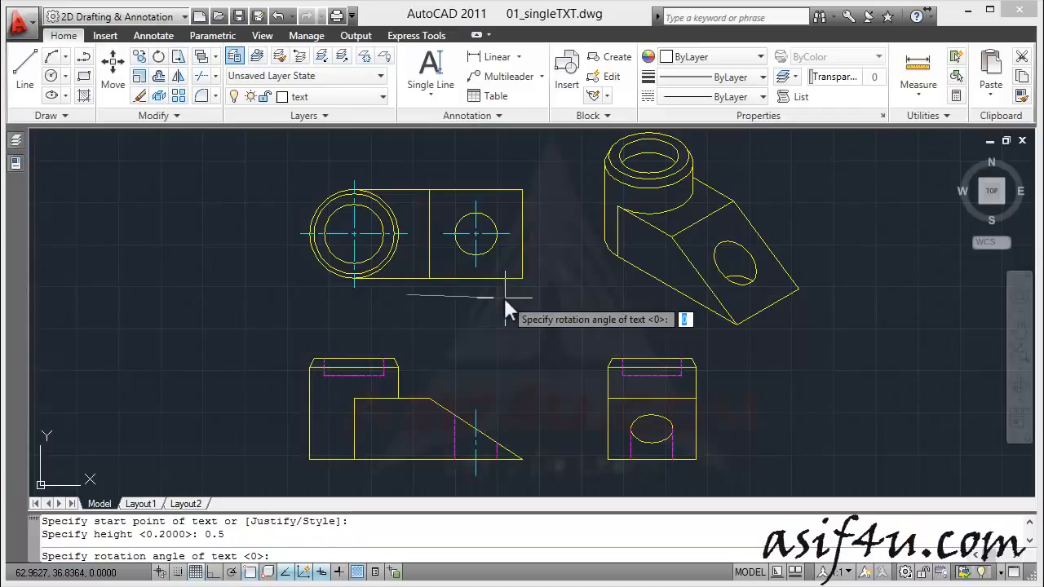
key(Return)
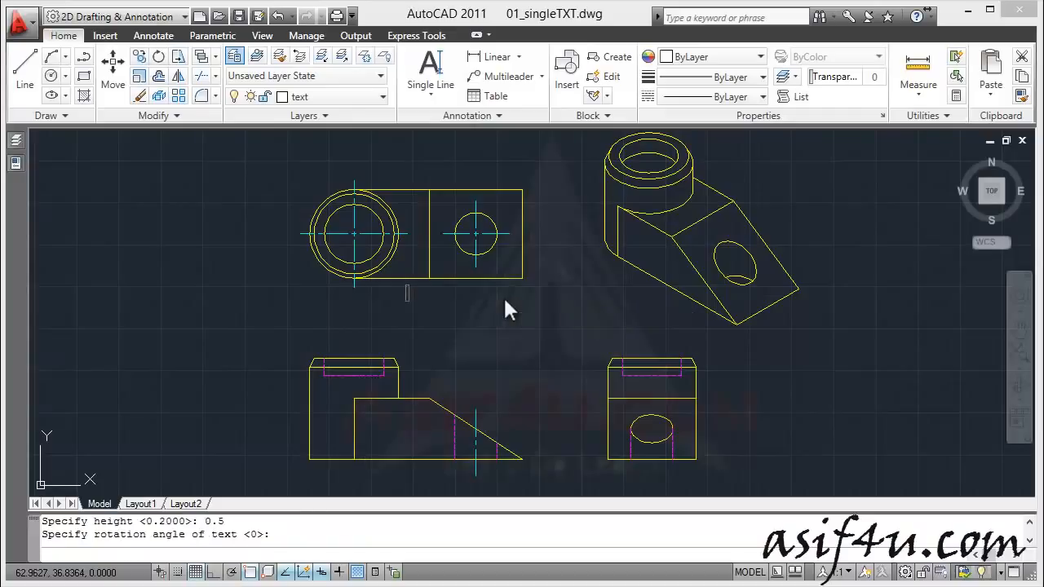
text(Top View)
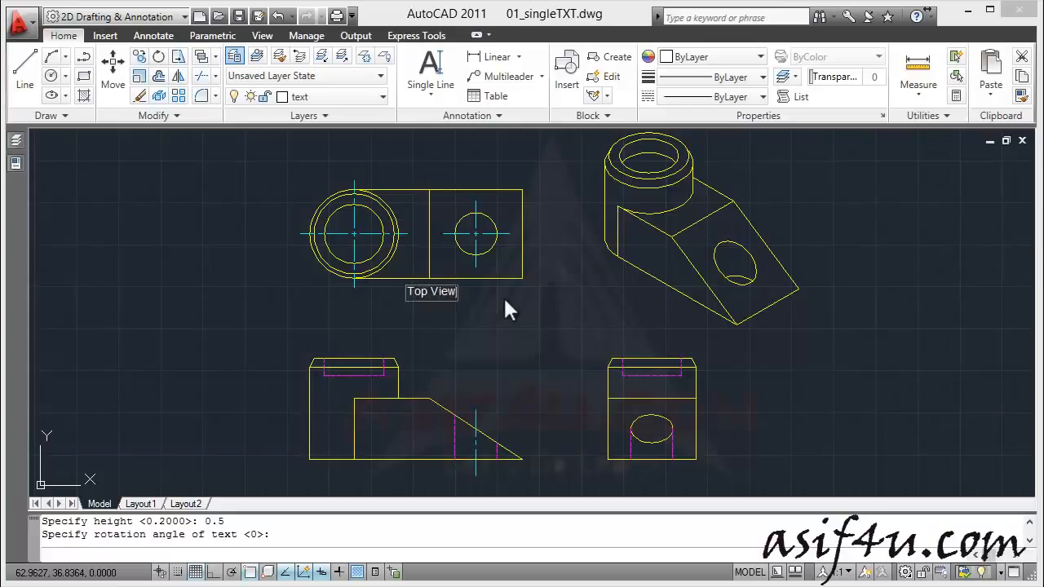
key(Return)
key(Return)
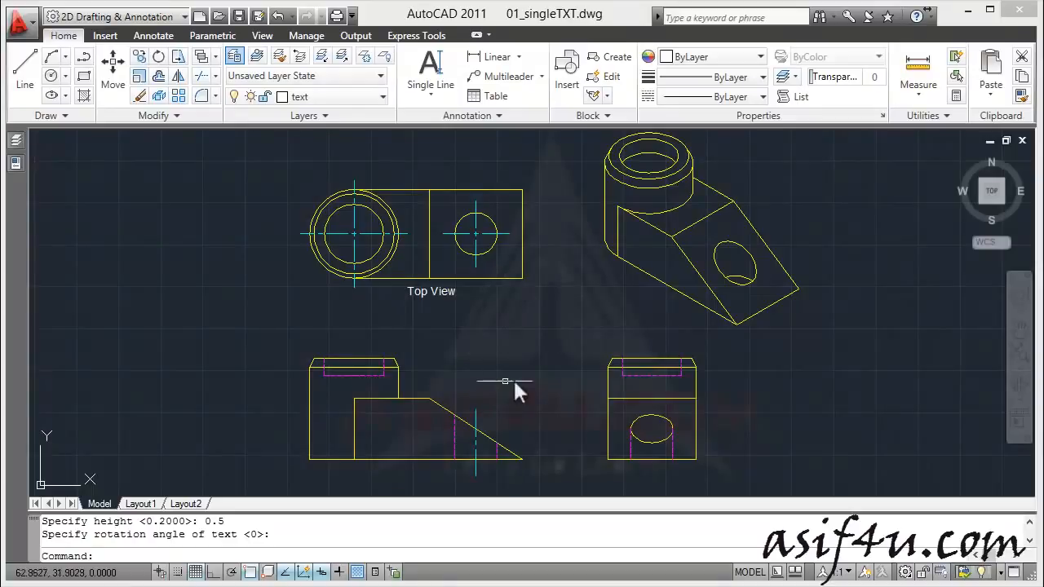
Add the single-line text "Front View" just below the front view, keeping height 0.5 and rotation 0.
key(Return)
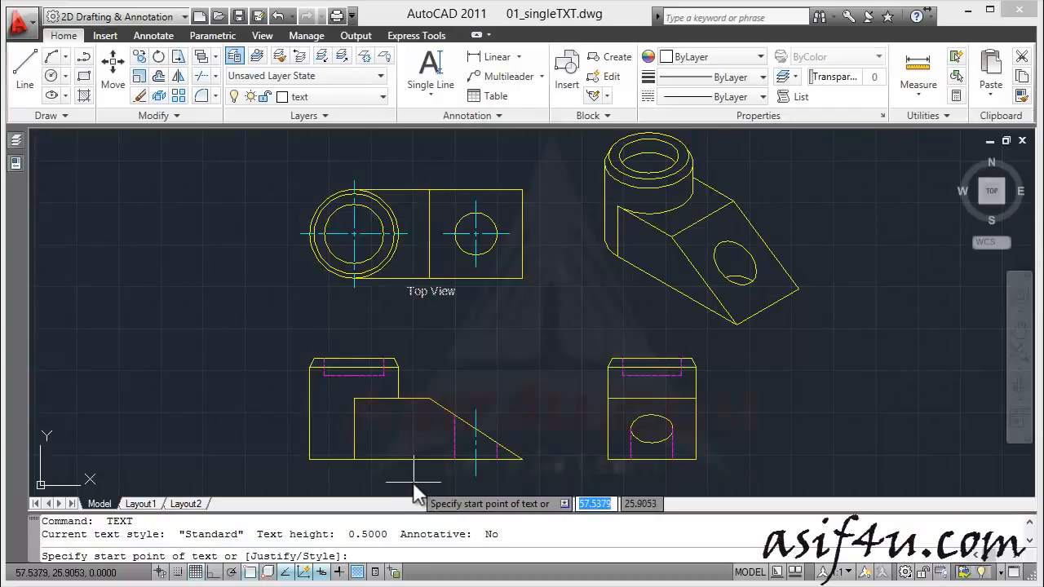
click(389, 475)
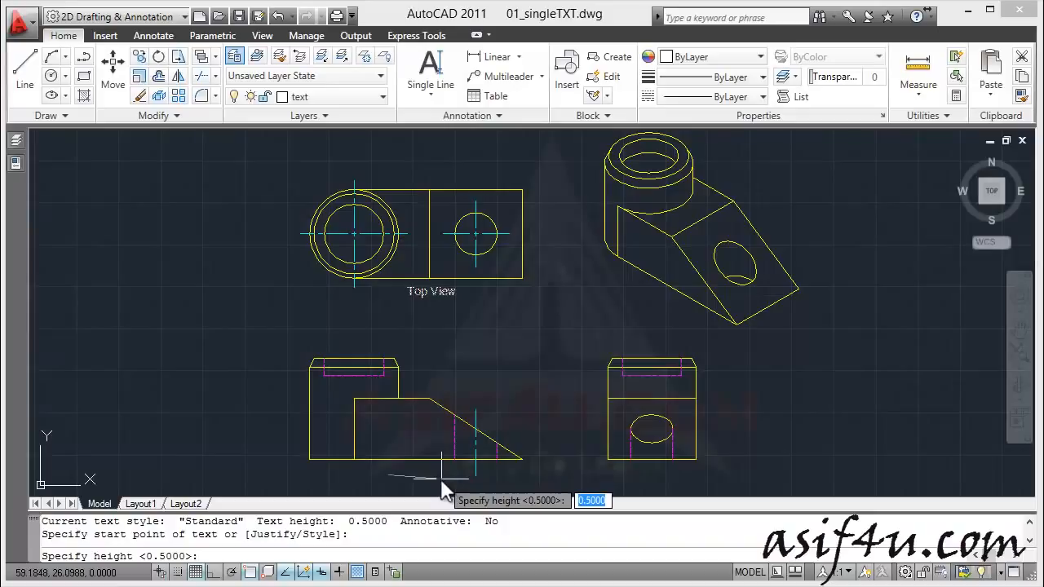
key(Return)
key(Return)
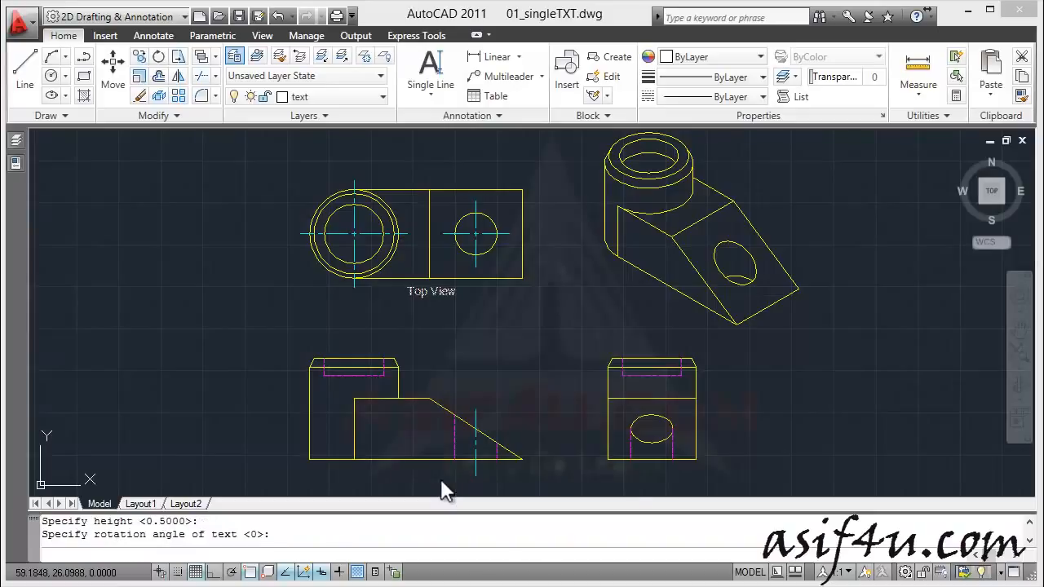
text(Fr)
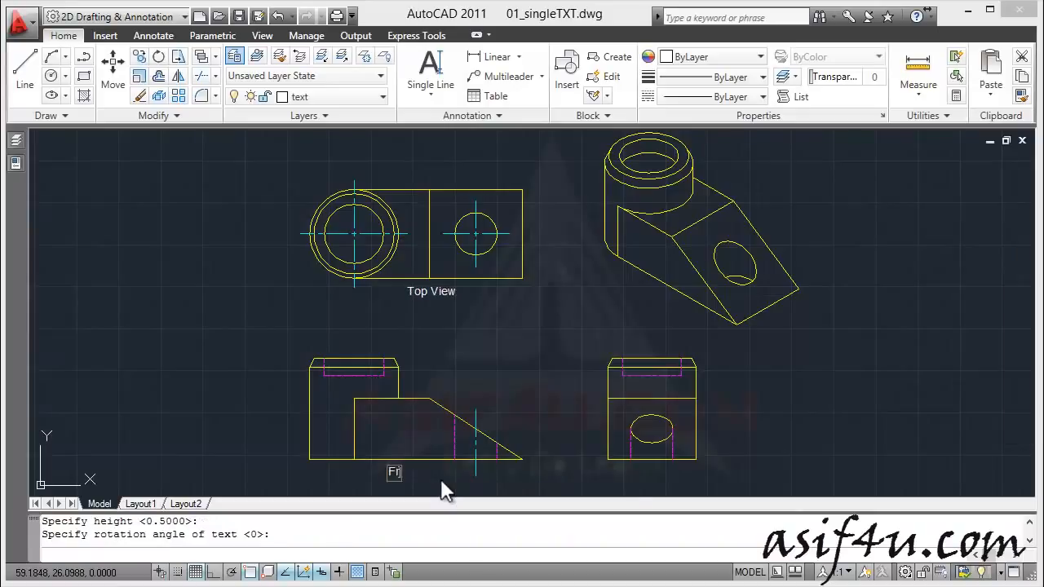
text(ont Vie)
key(Return)
key(Return)
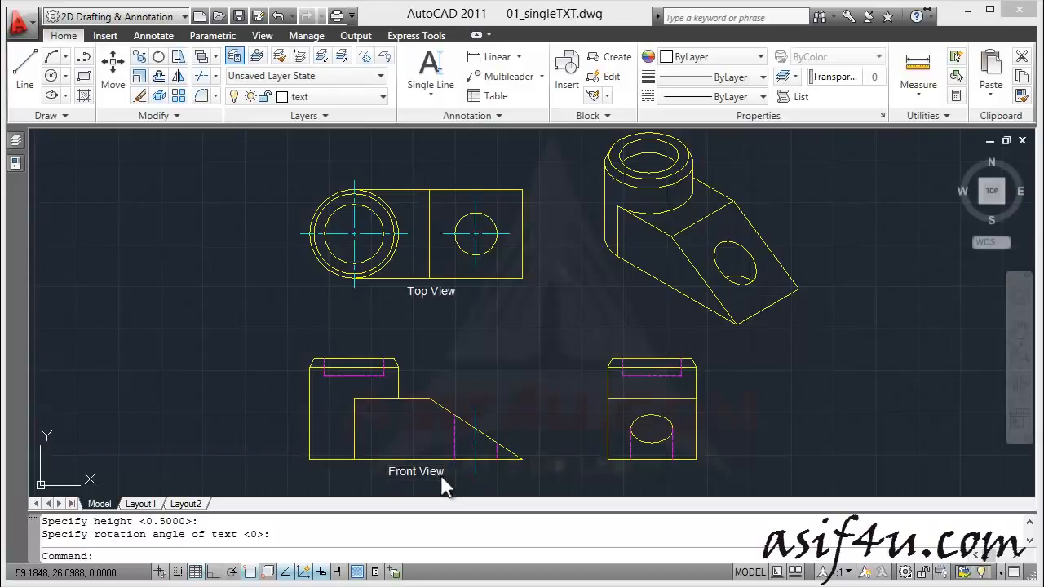
Add the single-line text "Right View" just below the right side view, keeping height 0.5 and rotation 0.
click(445, 78)
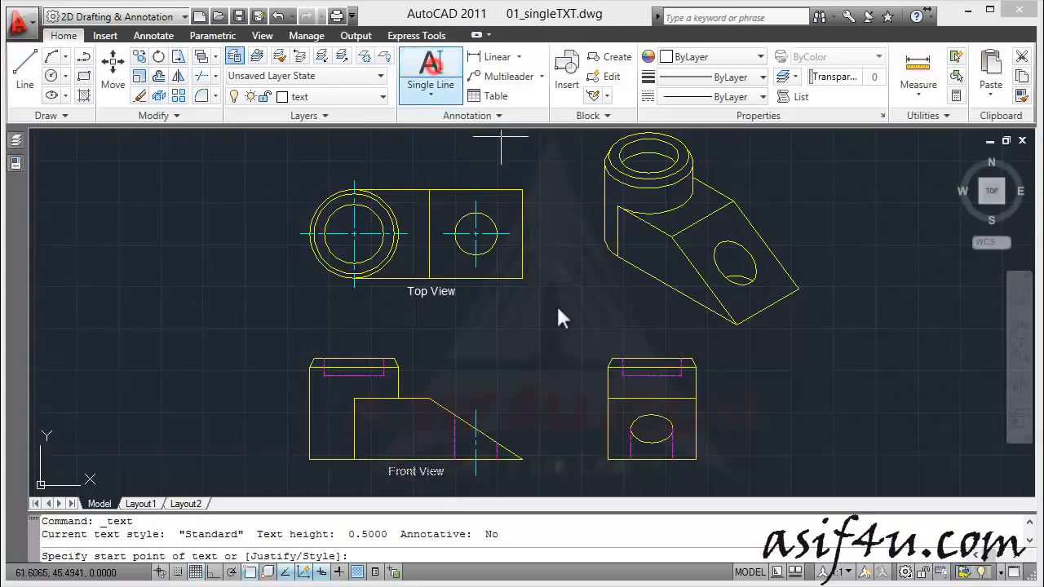
click(625, 479)
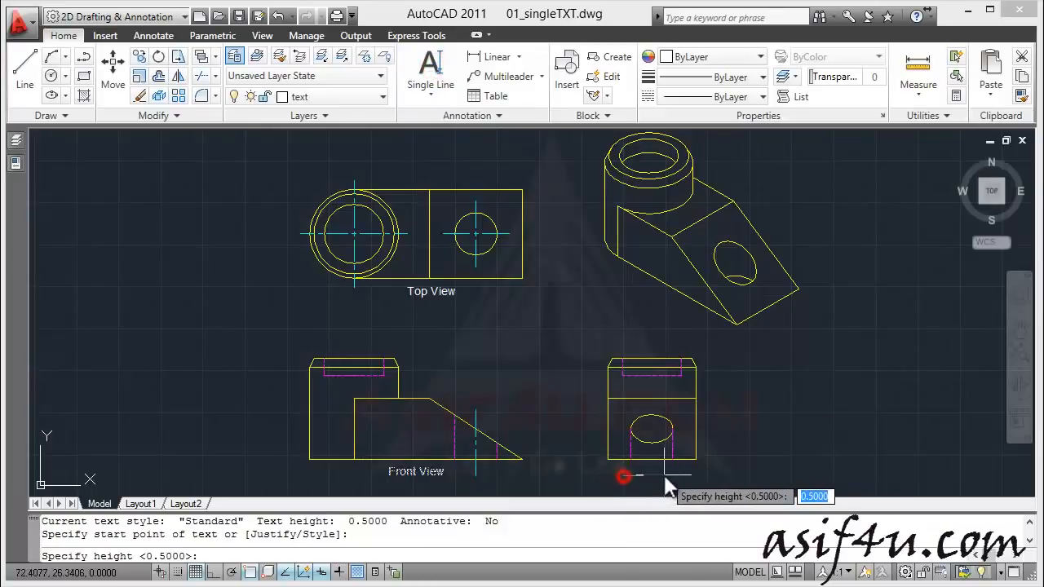
key(Return)
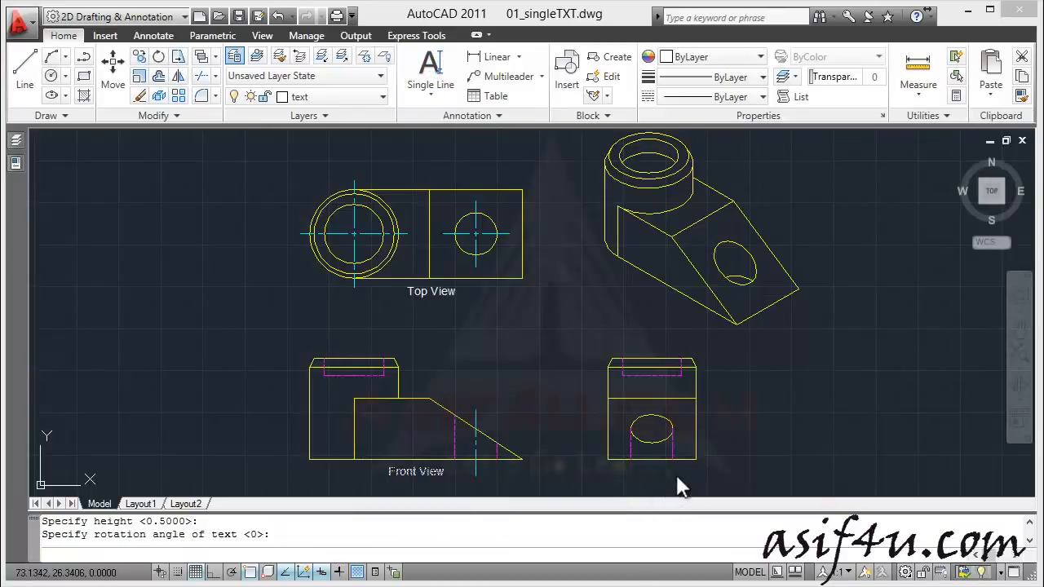
text(Right)
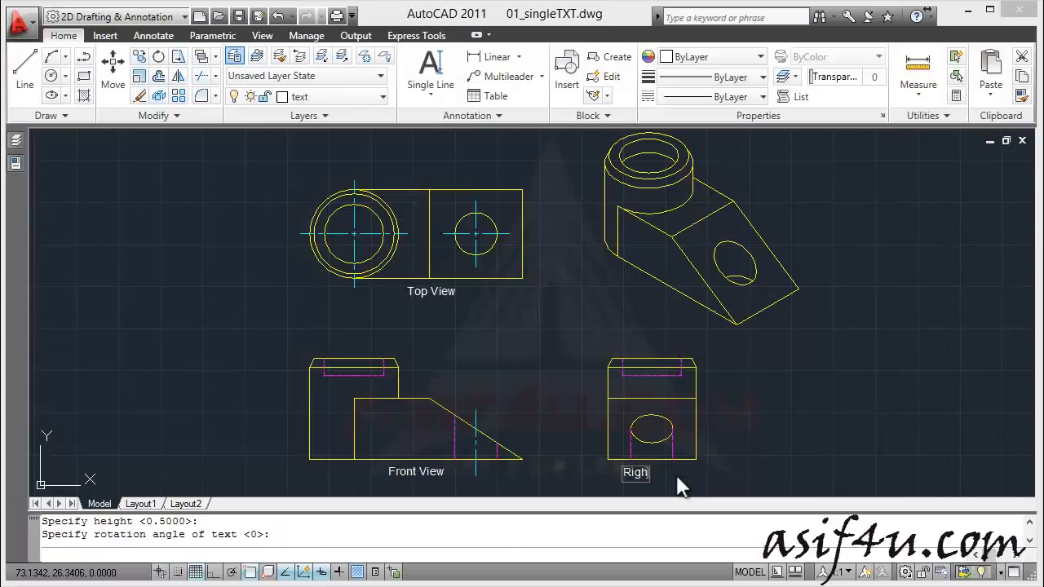
key(Return)
key(Return)
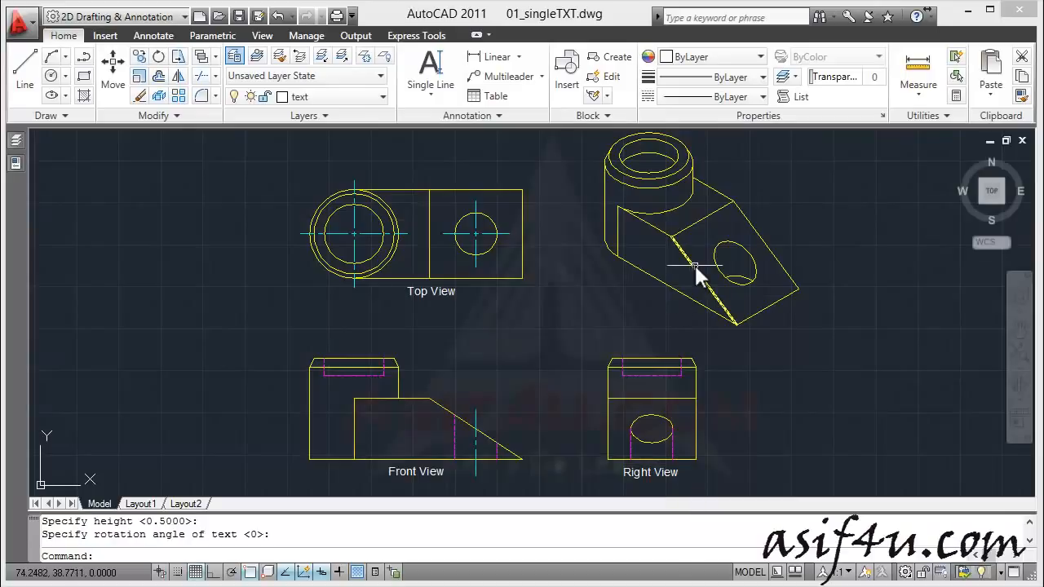
Add the single-line text "Isometric View" with height 0.5, starting at and aligned along the isometric view's lower slanted edge.
click(435, 73)
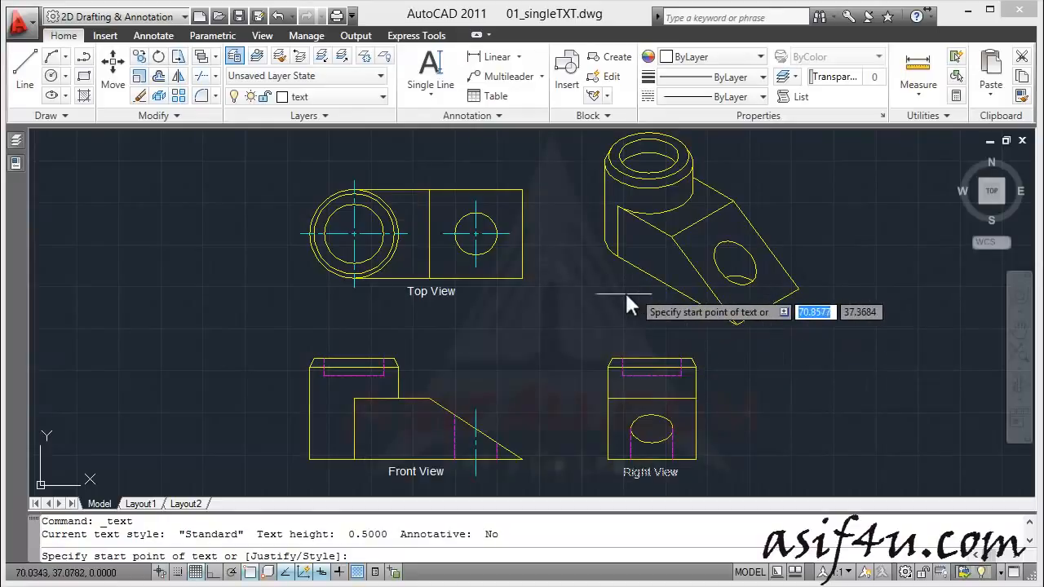
click(614, 256)
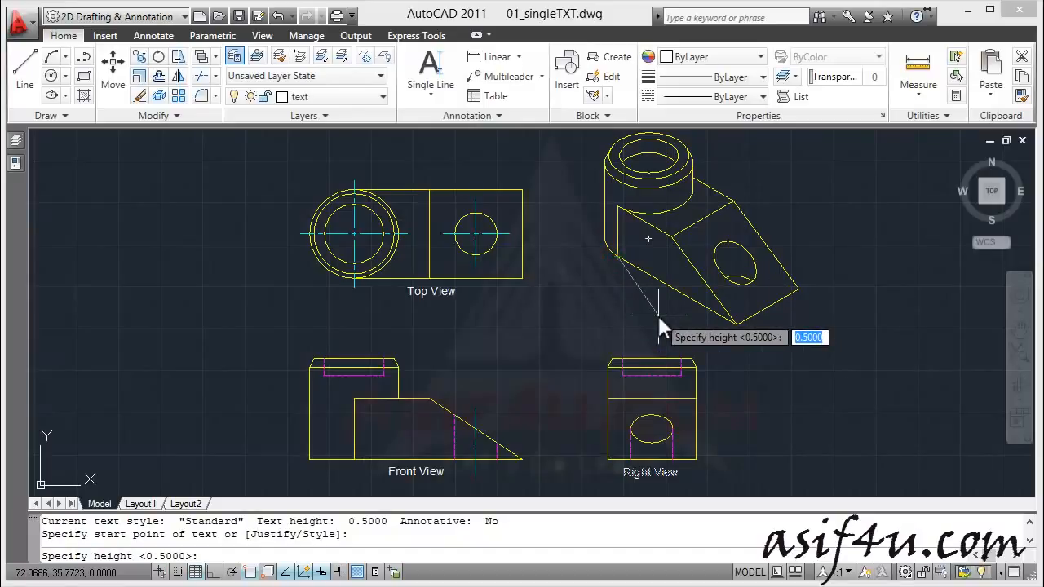
key(Return)
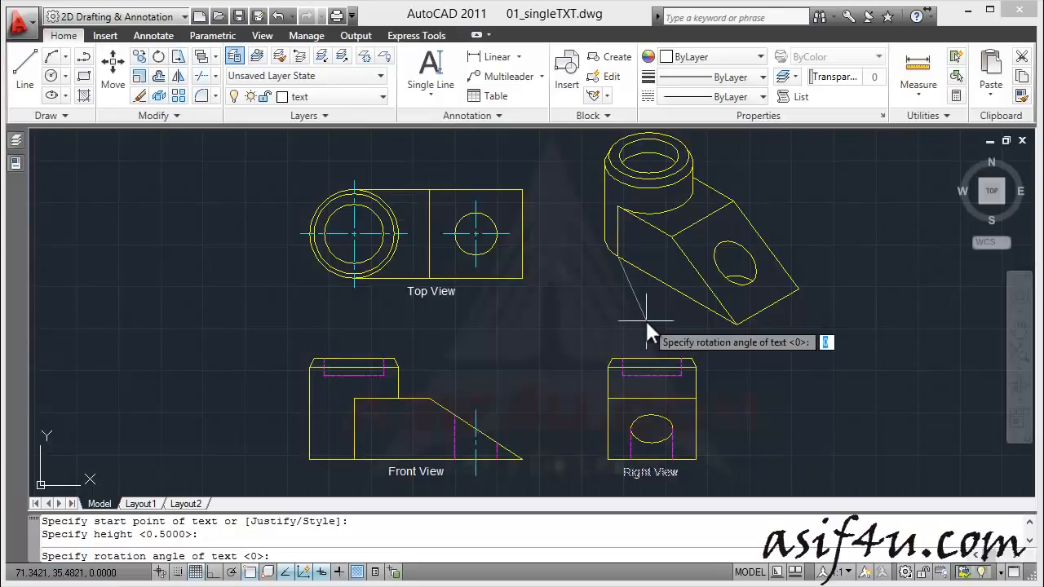
click(736, 325)
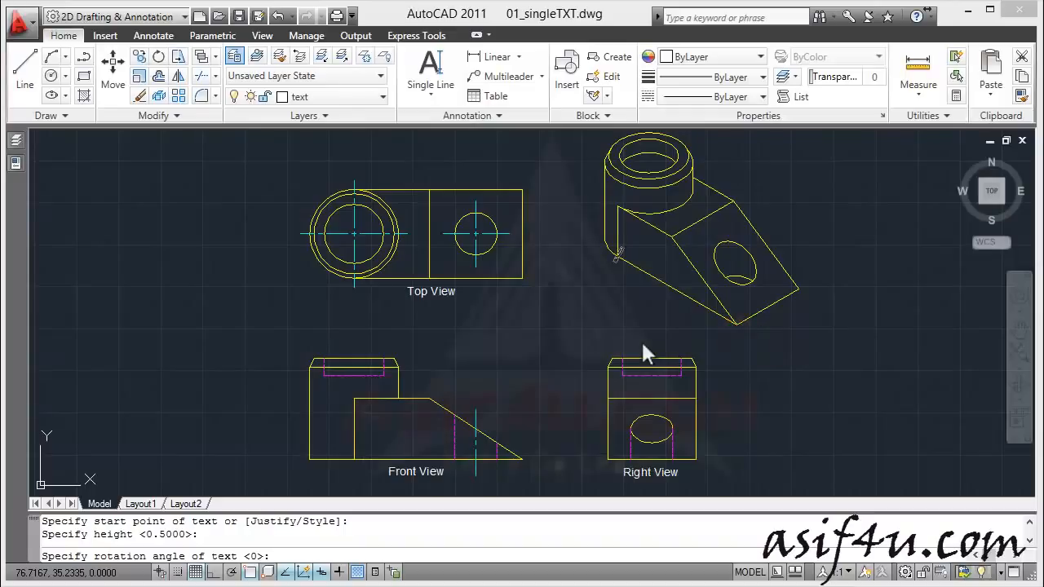
text(Isometri)
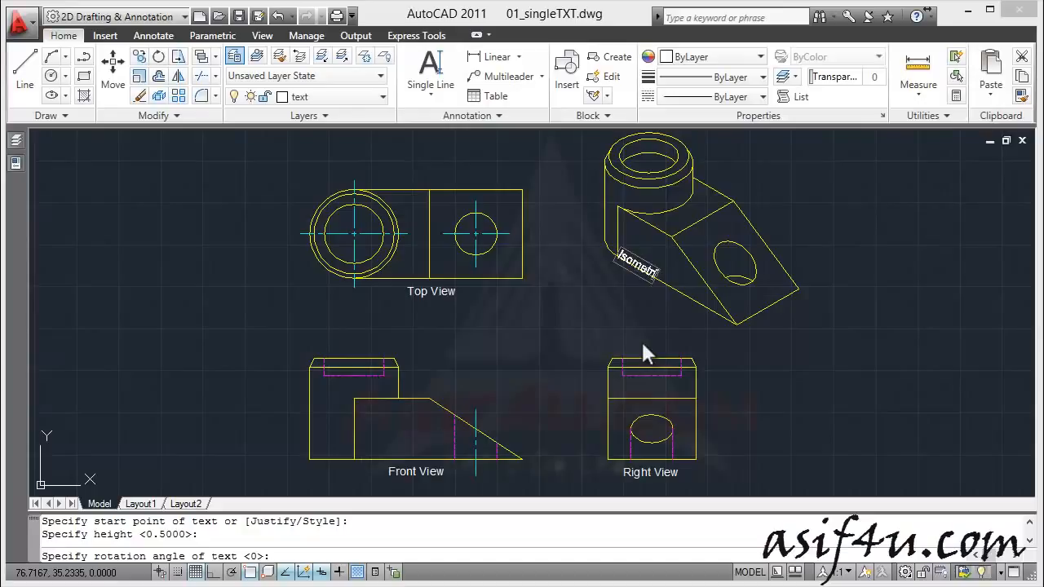
text(c View)
key(Return)
key(Return)
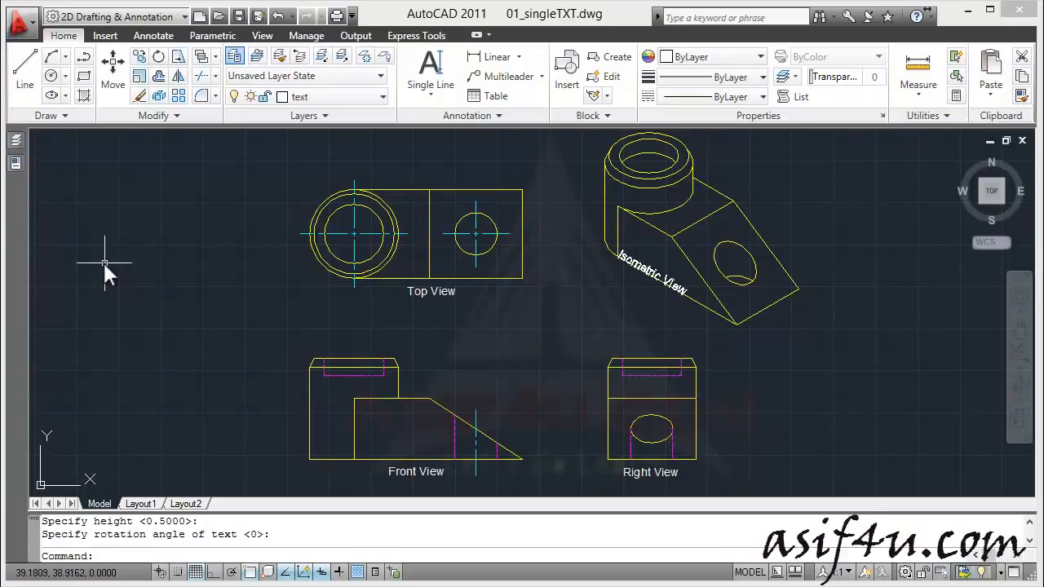
Move the "Isometric View" text slightly downward so it sits clear below the slanted edge.
click(112, 74)
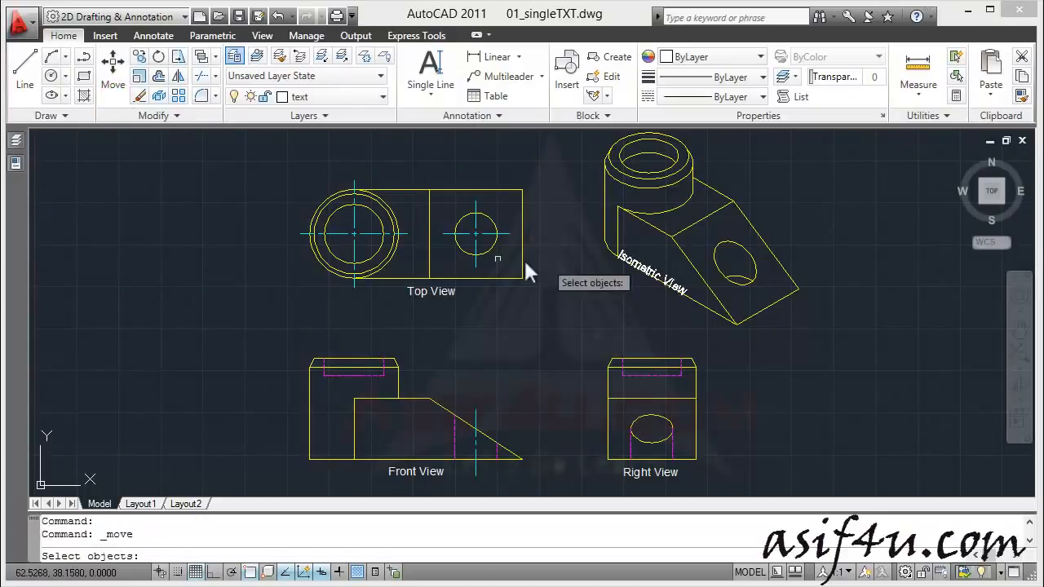
click(644, 274)
key(Return)
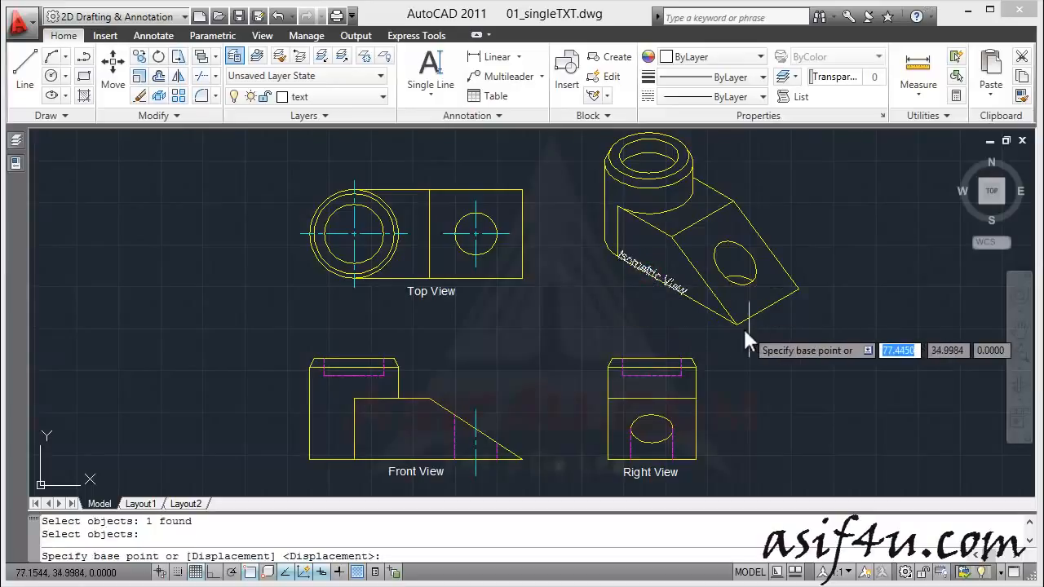
click(734, 323)
click(738, 340)
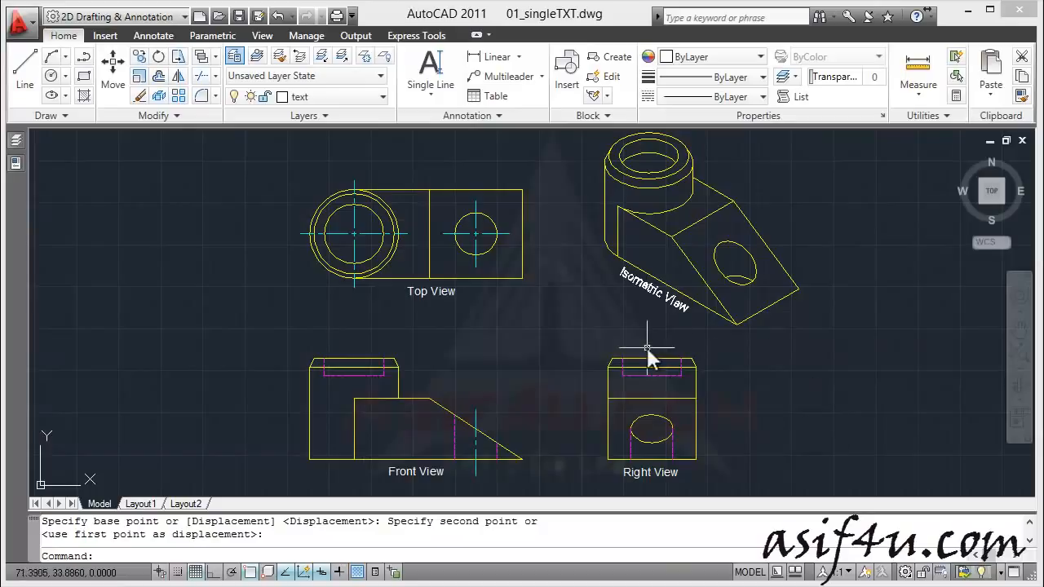
key(Escape)
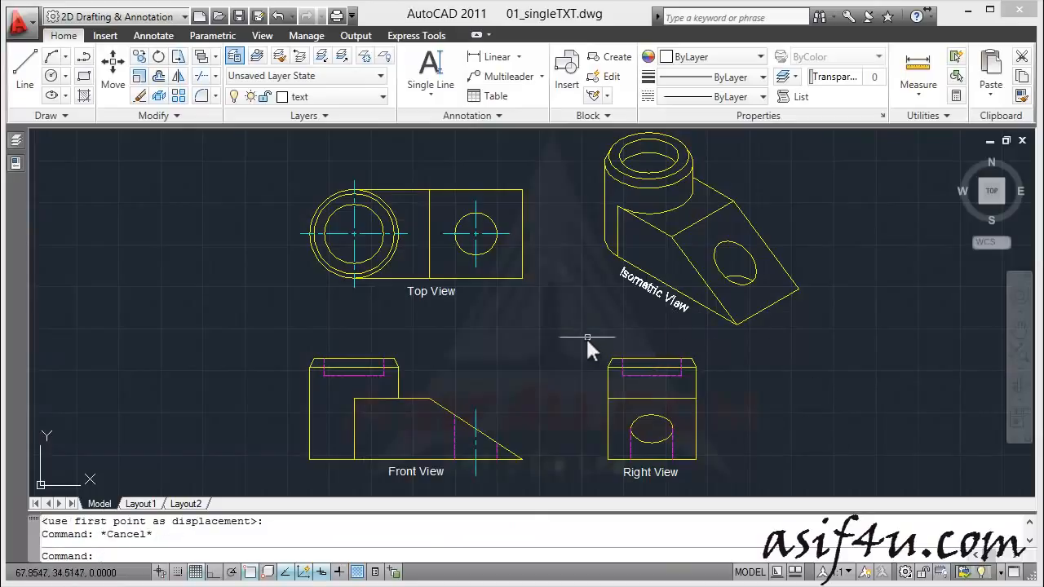